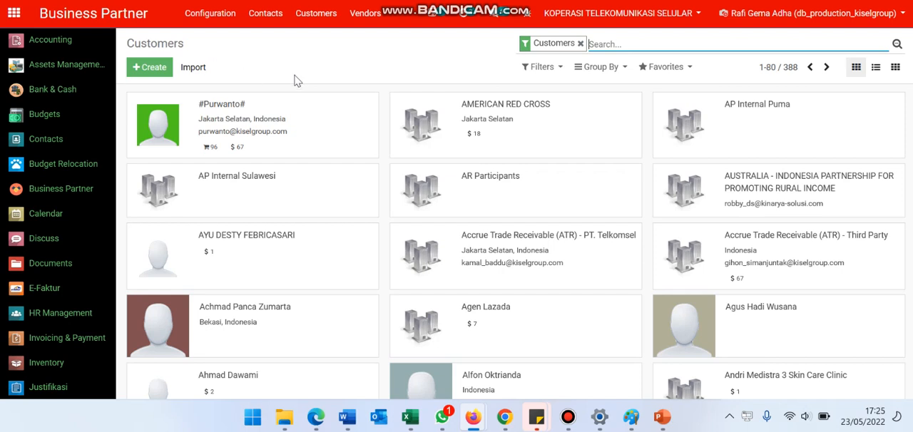
Remove the Customers filter from the Business Partner list and view the first partner's record before returning to the list.
{"action": "left_click", "coordinate": [95, 191]}
{"action": "left_click", "coordinate": [581, 45]}
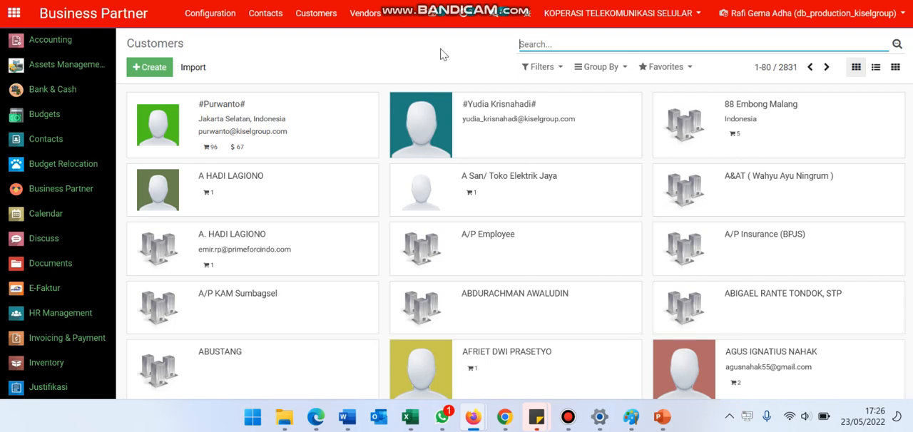
{"action": "left_click", "coordinate": [311, 120]}
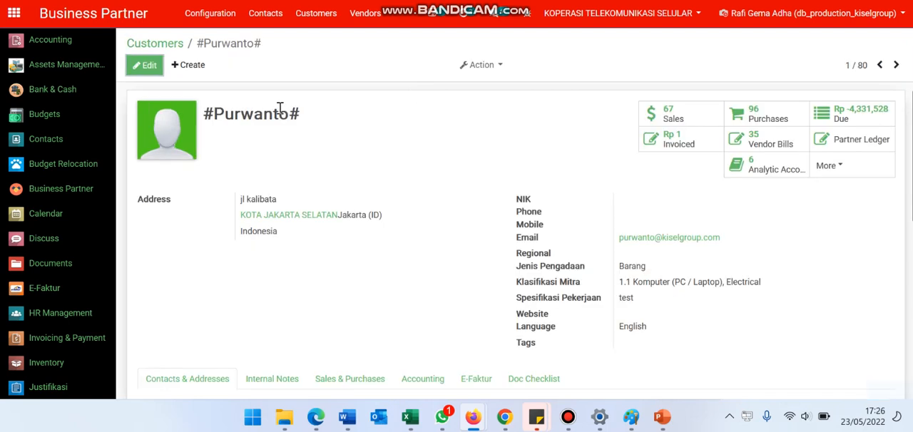
{"action": "left_click", "coordinate": [151, 47]}
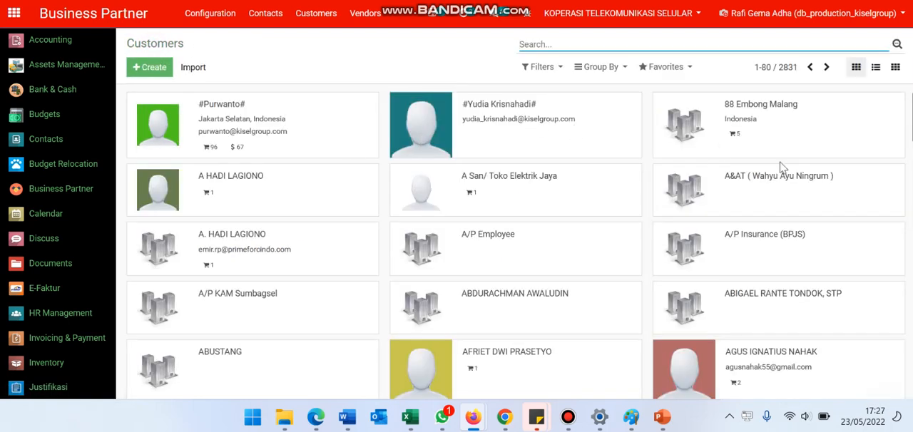
Show the business partners in list view and open the first partner's record.
{"action": "left_click", "coordinate": [874, 68]}
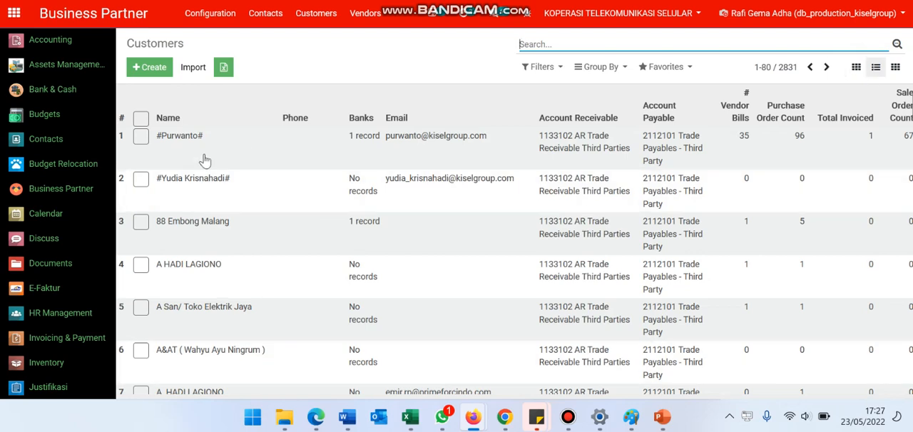
{"action": "scroll", "coordinate": [204, 160], "scroll_direction": "down", "scroll_amount": 1}
{"action": "scroll", "coordinate": [205, 160], "scroll_direction": "up", "scroll_amount": 1}
{"action": "left_click", "coordinate": [237, 159]}
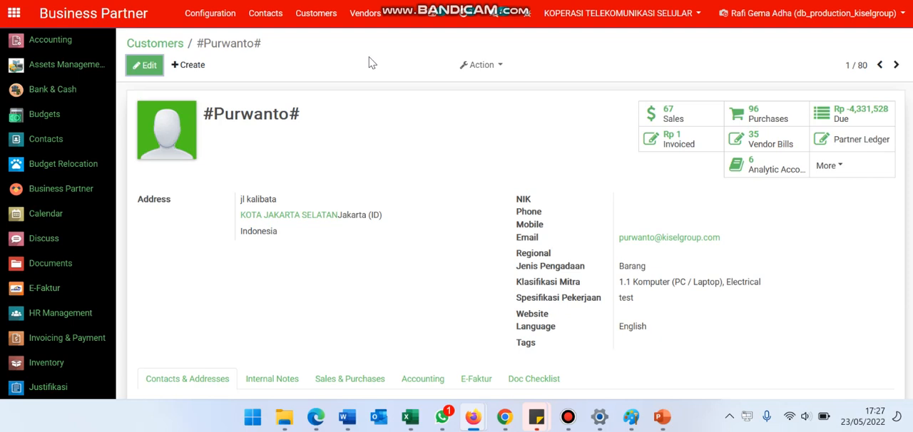
Examine the partner's record in both read and edit mode, discarding the edit.
{"action": "scroll", "coordinate": [437, 225], "scroll_direction": "down", "scroll_amount": 1}
{"action": "scroll", "coordinate": [437, 225], "scroll_direction": "up", "scroll_amount": 1}
{"action": "left_click", "coordinate": [145, 65]}
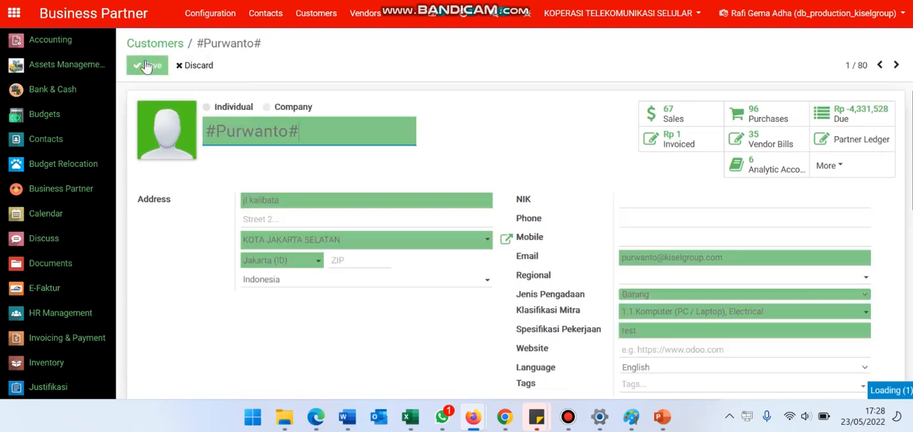
{"action": "left_click", "coordinate": [187, 65]}
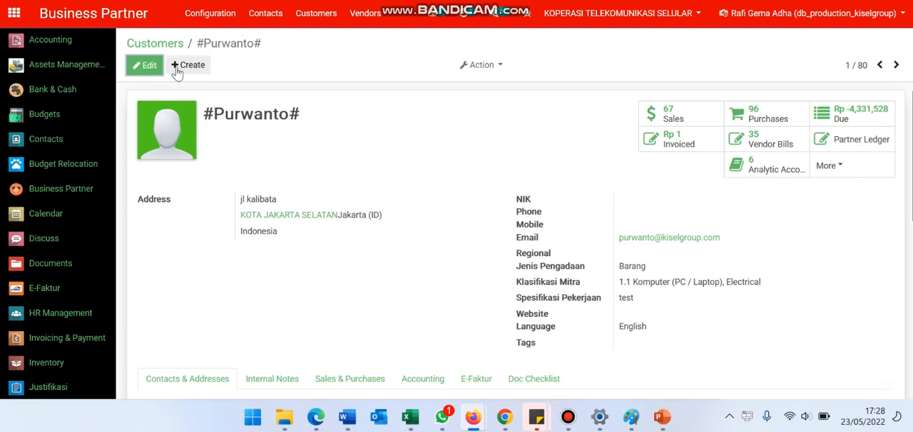
Start a new customer record and compare the Individual and Company types, leaving Company selected.
{"action": "left_click", "coordinate": [177, 69]}
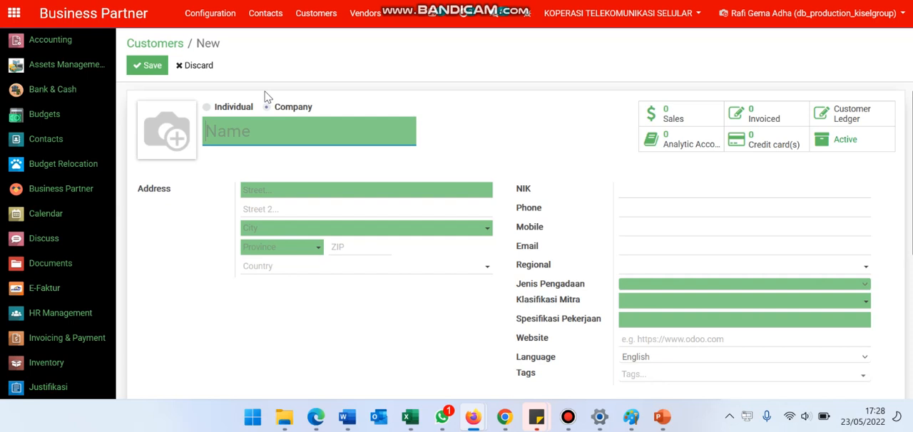
{"action": "left_click", "coordinate": [232, 107]}
{"action": "left_click", "coordinate": [469, 122]}
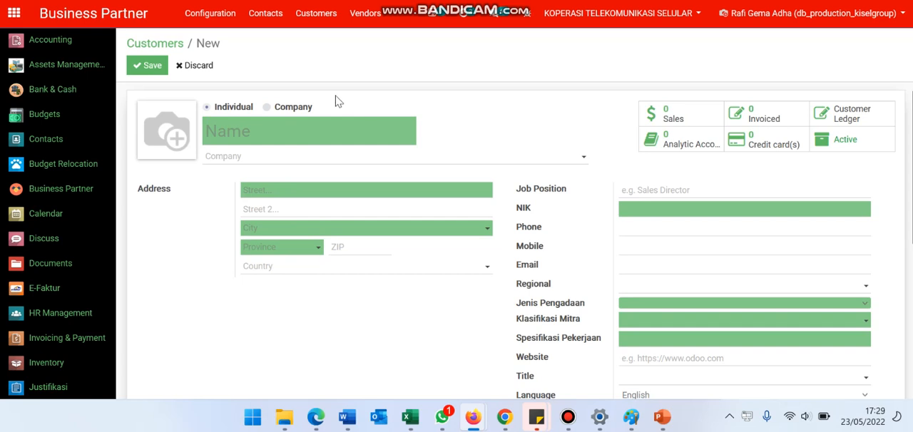
{"action": "left_click", "coordinate": [291, 108]}
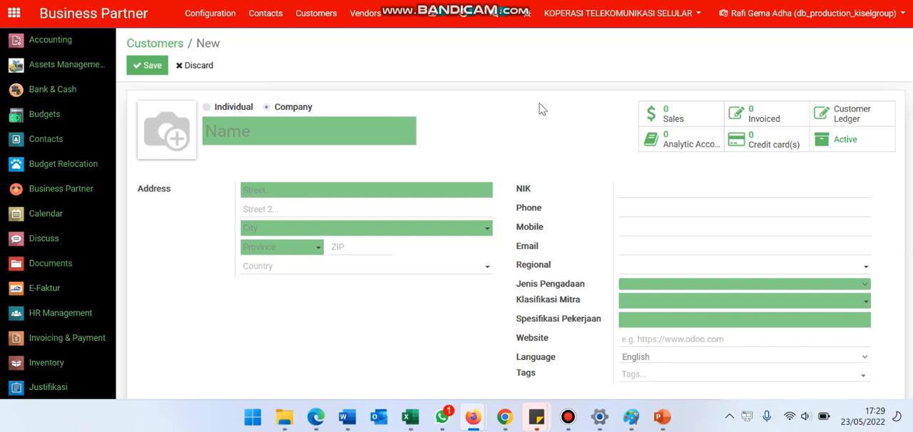
{"action": "left_click", "coordinate": [229, 108]}
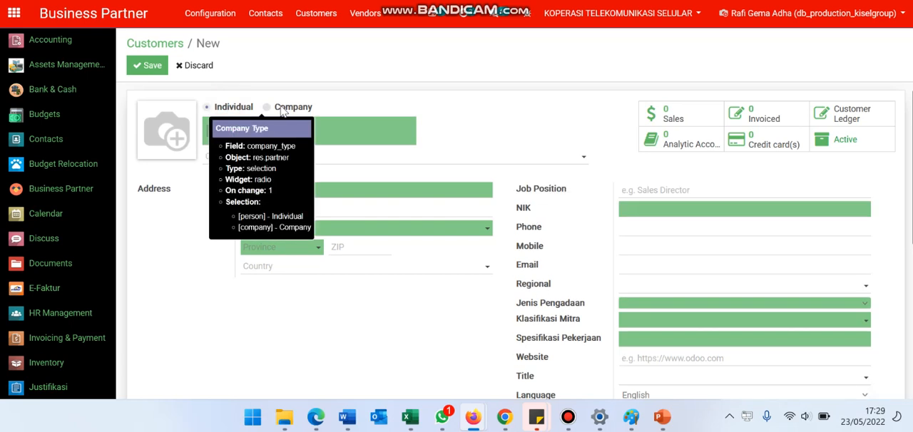
{"action": "left_click", "coordinate": [284, 109]}
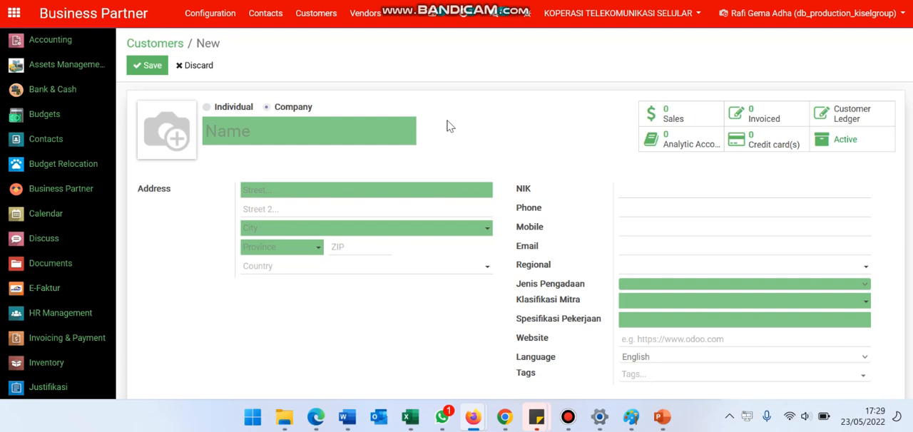
Examine the NPWP field in the new company's E-Faktur details.
{"action": "scroll", "coordinate": [448, 126], "scroll_direction": "down", "scroll_amount": 3}
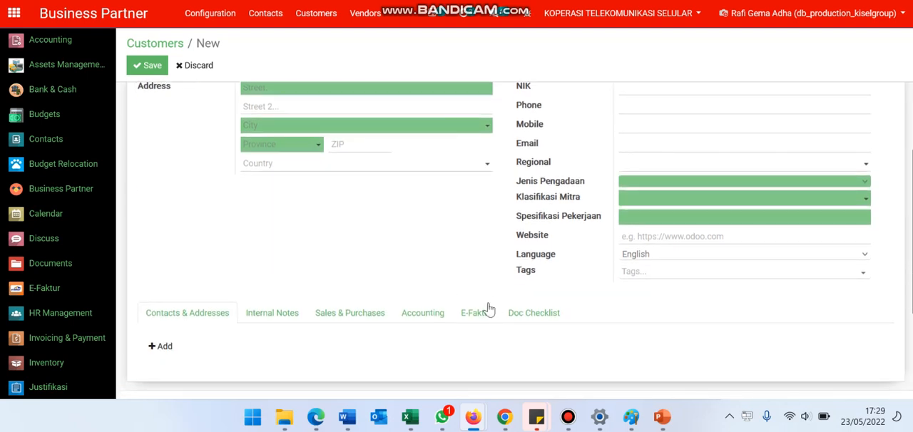
{"action": "left_click", "coordinate": [469, 314]}
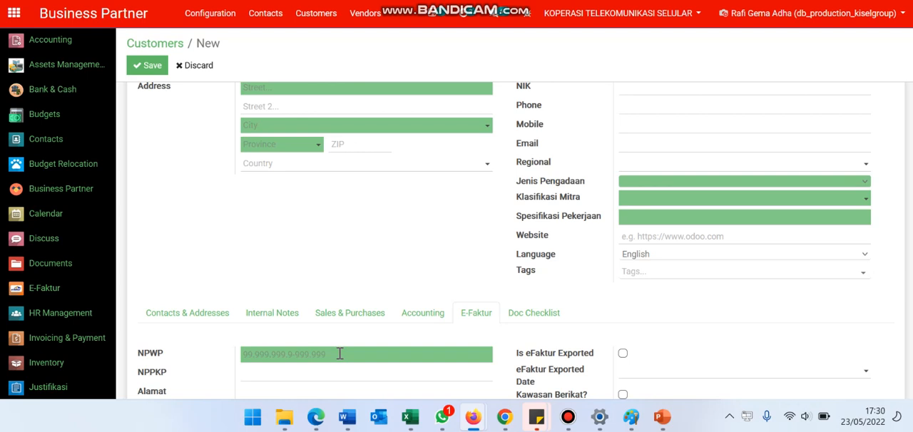
{"action": "scroll", "coordinate": [340, 354], "scroll_direction": "up", "scroll_amount": 2}
{"action": "left_click", "coordinate": [234, 141]}
{"action": "type", "text": "jaya abadi"}
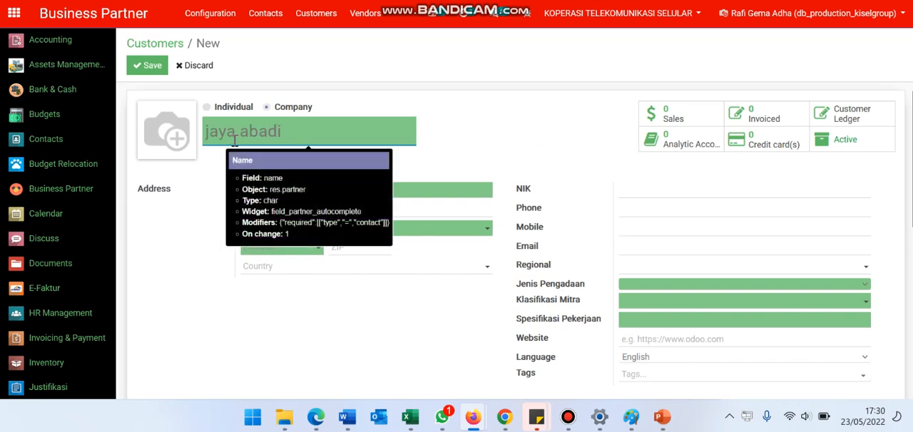
{"action": "key", "text": "ctrl+a"}
{"action": "key", "text": "BackSpace"}
{"action": "type", "text": "ja"}
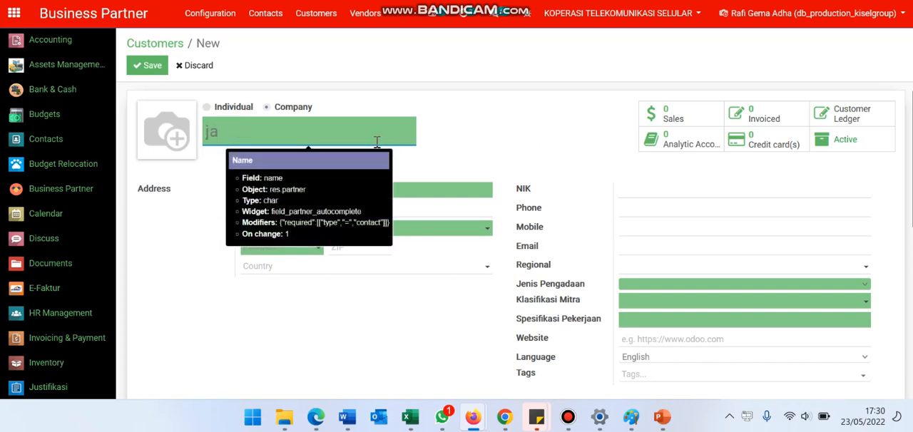
{"action": "type", "text": "yaabdi"}
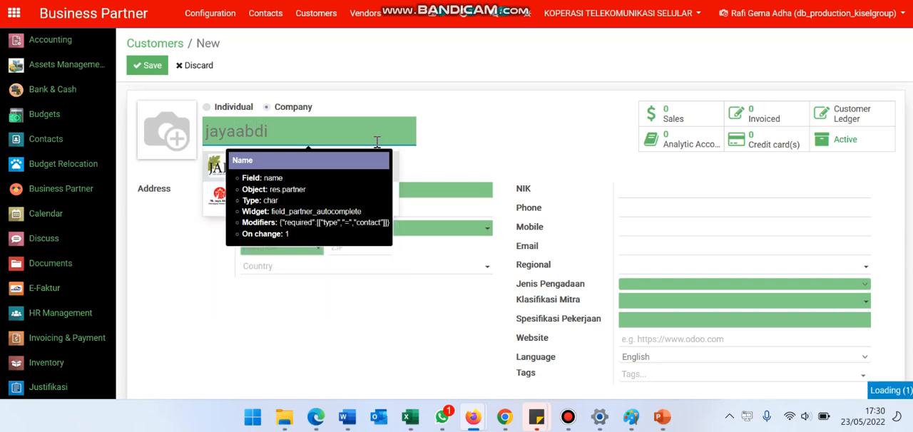
{"action": "key", "text": "ctrl+a"}
{"action": "key", "text": "BackSpace"}
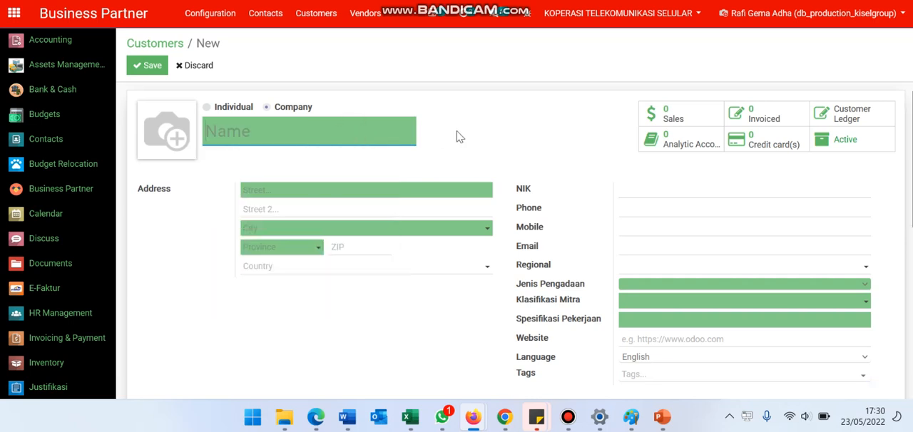
Check the NPWP entry format in the E-Faktur details again.
{"action": "scroll", "coordinate": [458, 137], "scroll_direction": "down", "scroll_amount": 3}
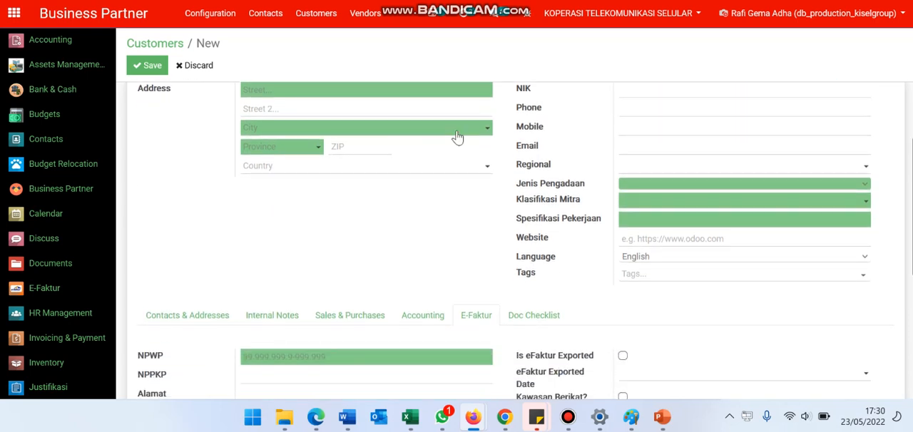
{"action": "left_click", "coordinate": [297, 352]}
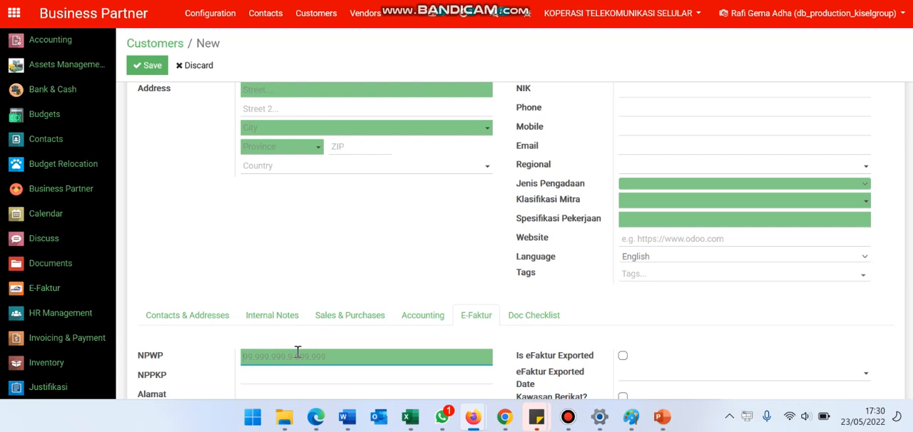
{"action": "scroll", "coordinate": [297, 352], "scroll_direction": "up", "scroll_amount": 3}
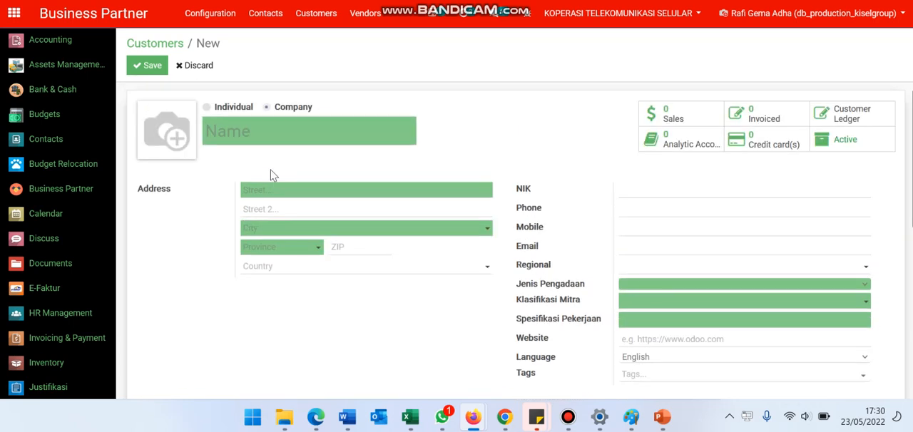
{"action": "left_click", "coordinate": [235, 107]}
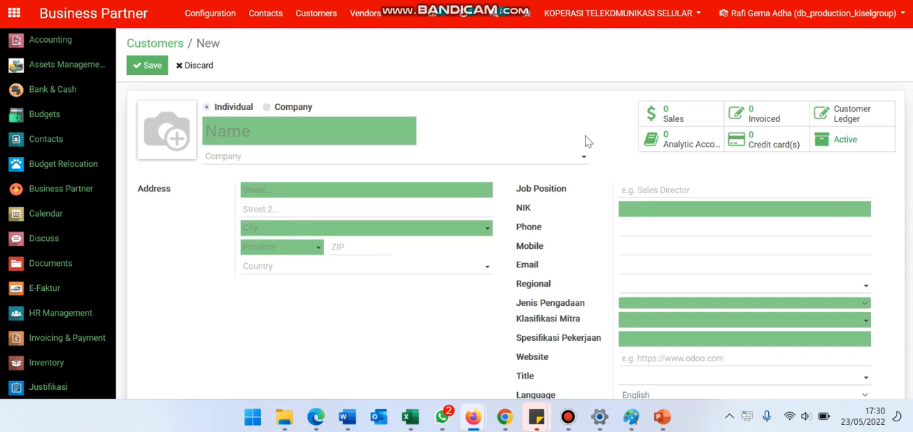
{"action": "left_click", "coordinate": [393, 129]}
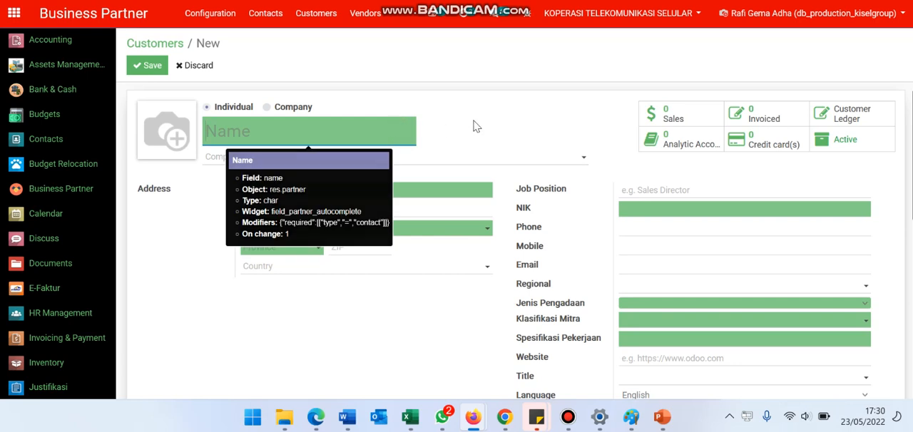
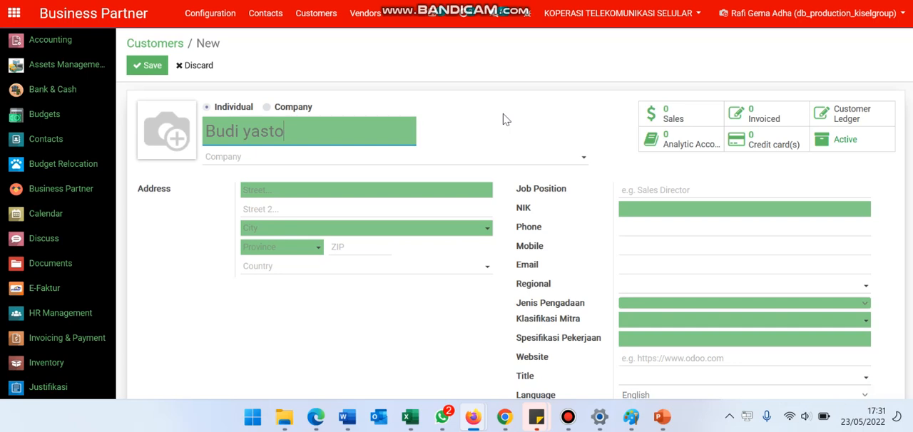
{"action": "key", "text": "ctrl+a"}
{"action": "key", "text": "BackSpace"}
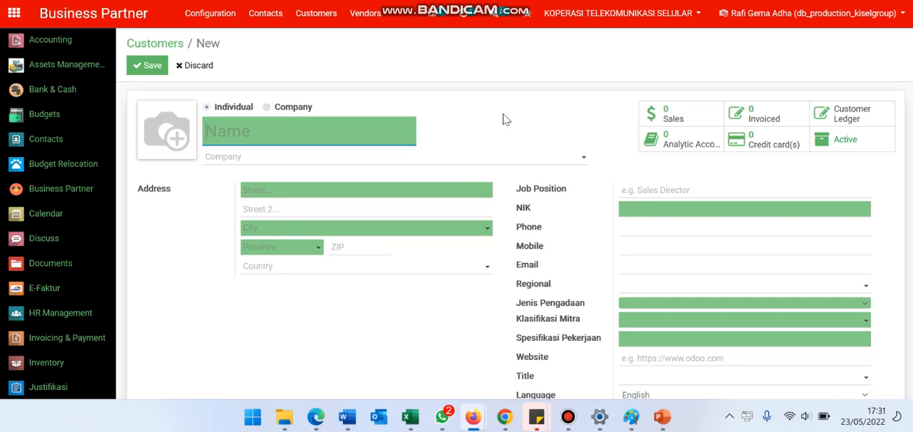
Set the new customer's type to Company and name it PT Jaya Abadi.
{"action": "left_click", "coordinate": [291, 109]}
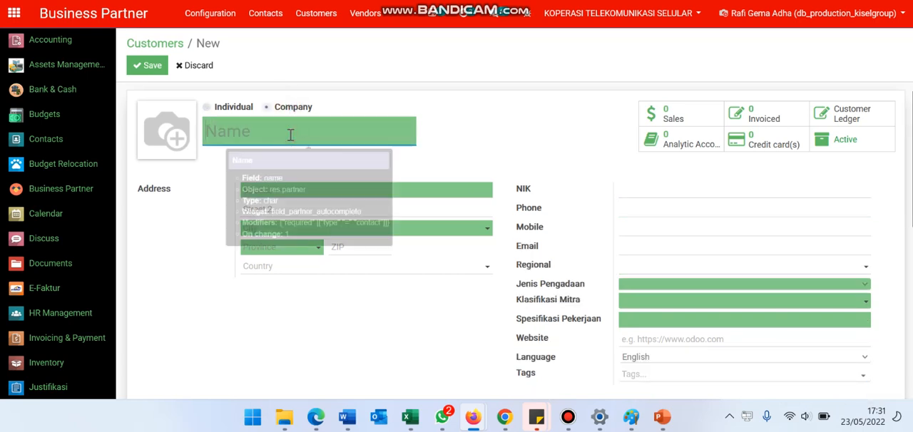
{"action": "type", "text": "P"}
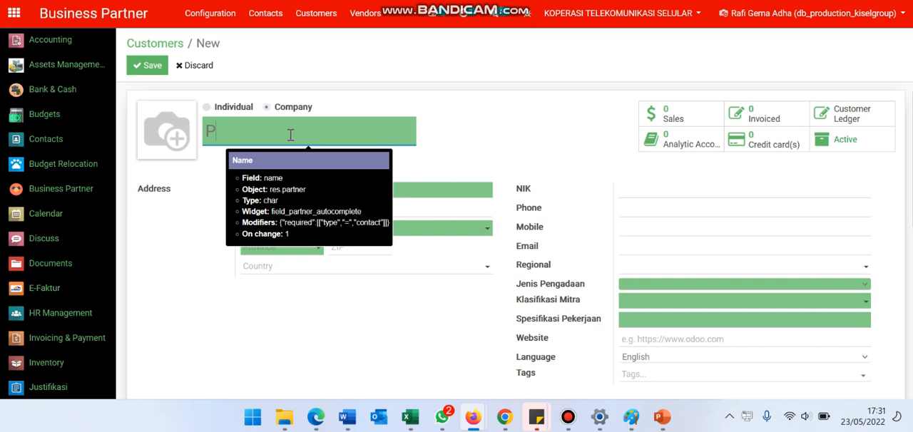
{"action": "type", "text": "T Jaya Abadi"}
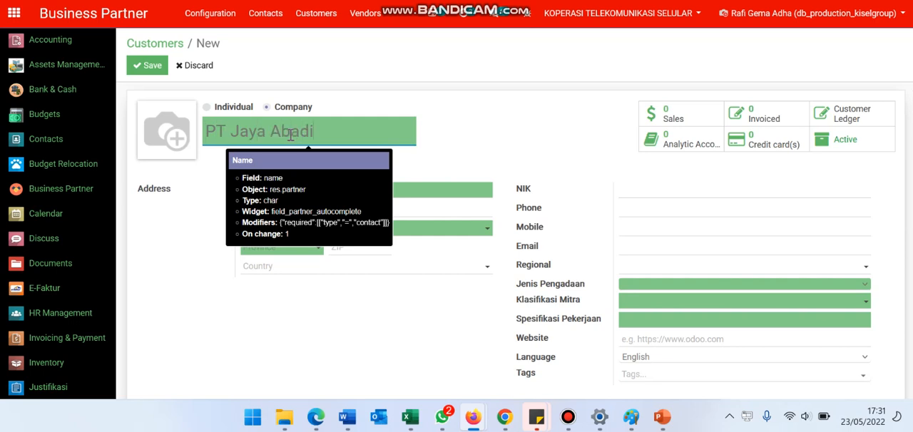
{"action": "left_click", "coordinate": [498, 142]}
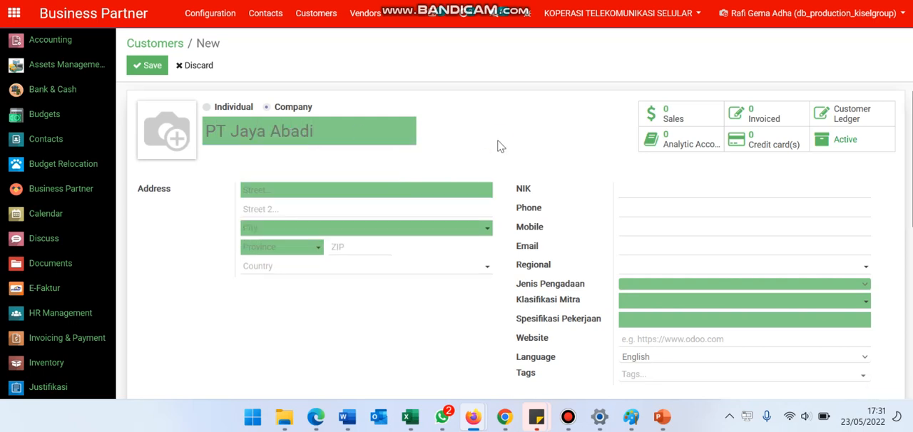
Enter the company's street address on the first address line.
{"action": "left_click", "coordinate": [310, 185]}
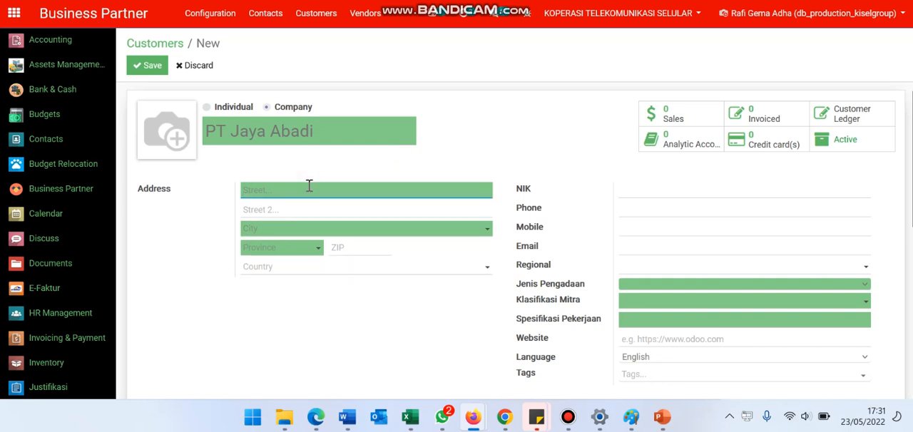
Set the address's city to KOTA BANDUNG and its province to Jawa Barat (ID).
{"action": "scroll", "coordinate": [352, 189], "scroll_direction": "down", "scroll_amount": 1}
{"action": "left_click", "coordinate": [332, 208]}
{"action": "type", "text": "bandun"}
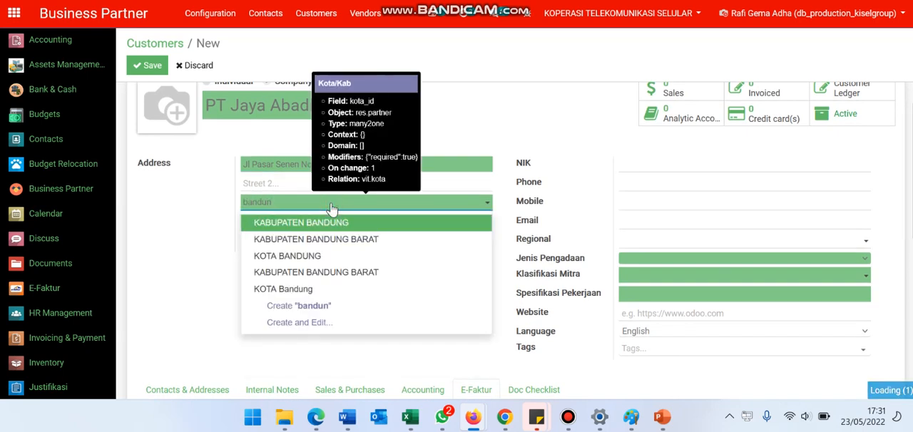
{"action": "key", "text": "Down"}
{"action": "key", "text": "Down"}
{"action": "key", "text": "Return"}
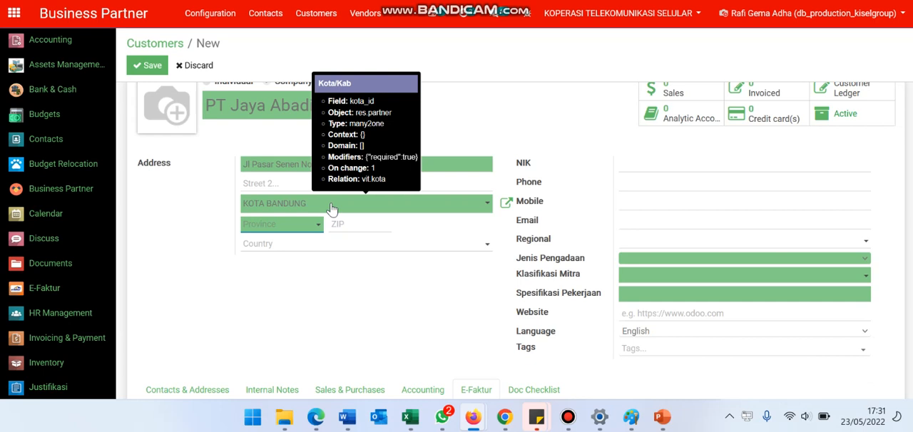
{"action": "type", "text": "Jawa"}
{"action": "key", "text": "Down"}
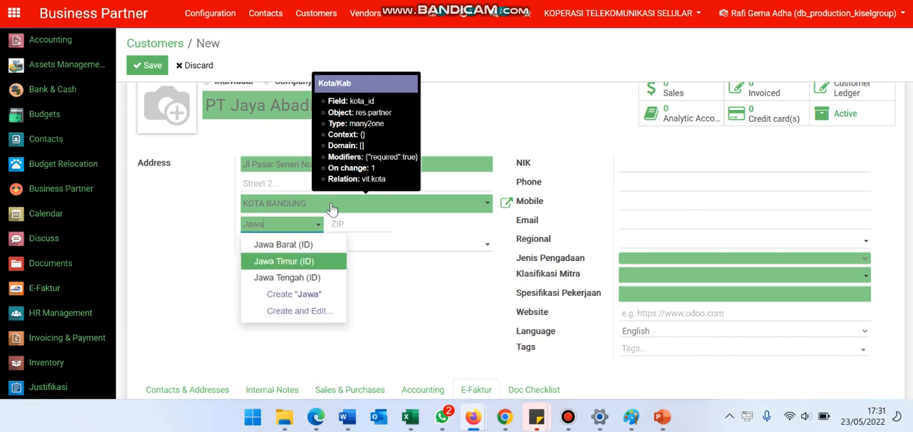
{"action": "key", "text": "Return"}
Fill in the address's ZIP code and the customer's NIK number.
{"action": "left_click", "coordinate": [362, 219]}
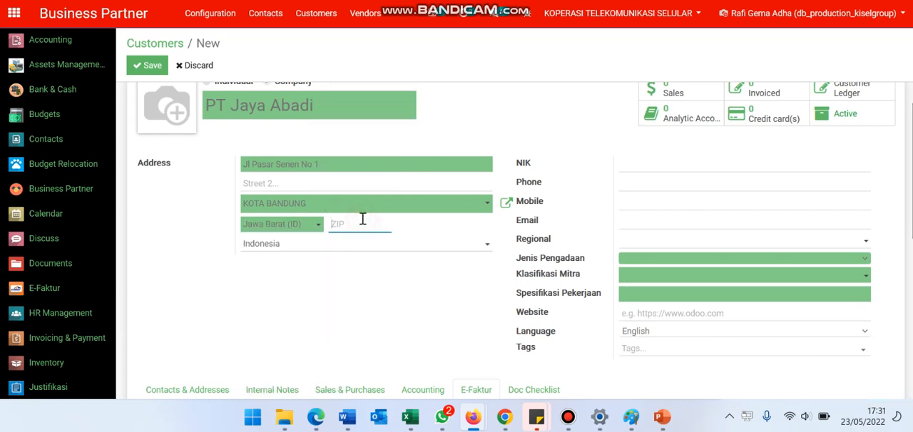
{"action": "type", "text": "1234"}
{"action": "left_click", "coordinate": [642, 164]}
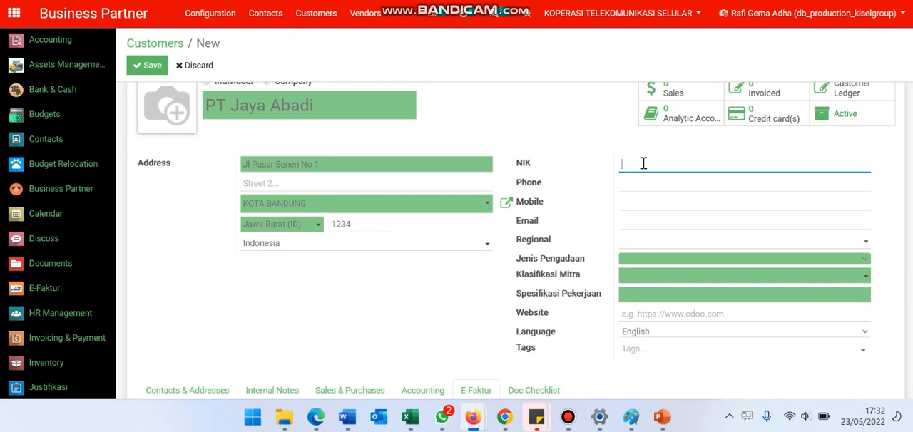
{"action": "type", "text": "1234"}
Enter the customer's phone and mobile numbers.
{"action": "scroll", "coordinate": [642, 163], "scroll_direction": "down", "scroll_amount": 1}
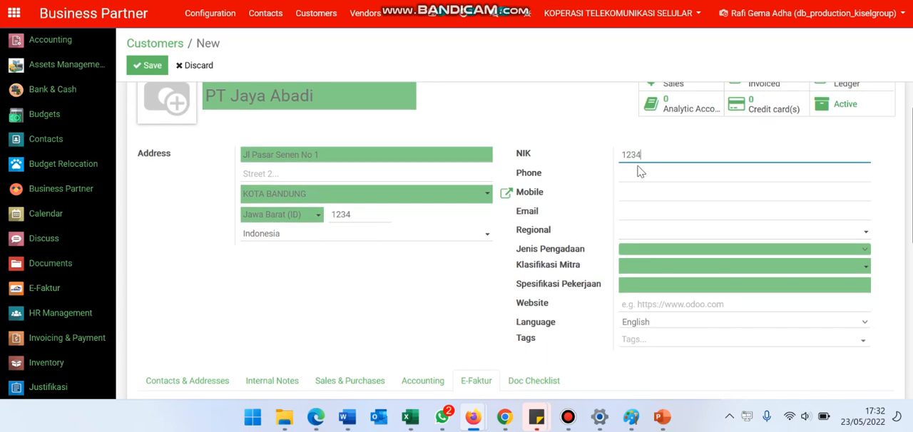
{"action": "left_click", "coordinate": [639, 172]}
{"action": "type", "text": "1234"}
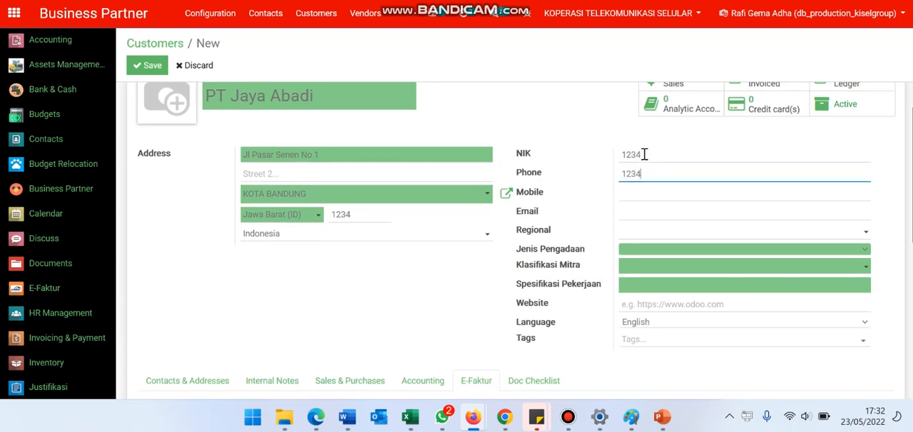
{"action": "left_click", "coordinate": [644, 155]}
{"action": "double_click", "coordinate": [644, 154]}
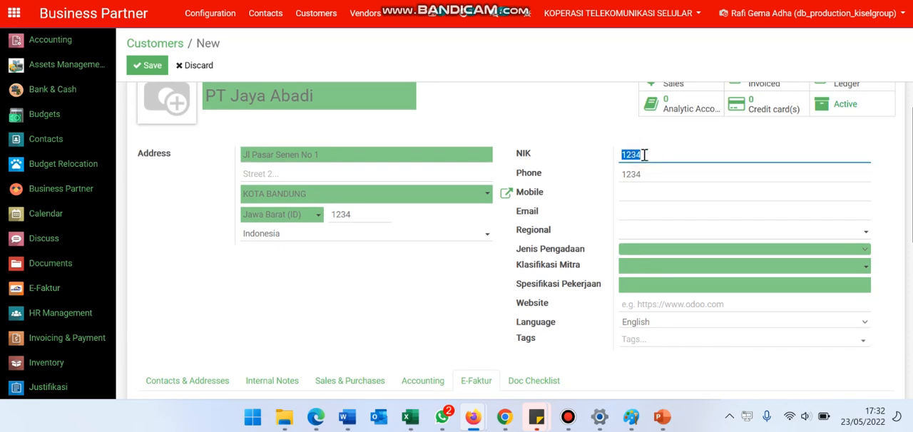
{"action": "left_click", "coordinate": [652, 192]}
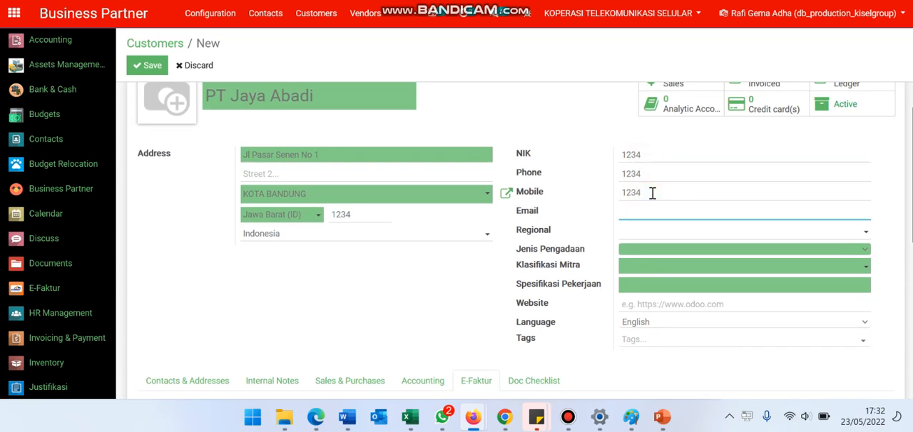
Enter the customer's email address.
{"action": "key", "text": "Tab"}
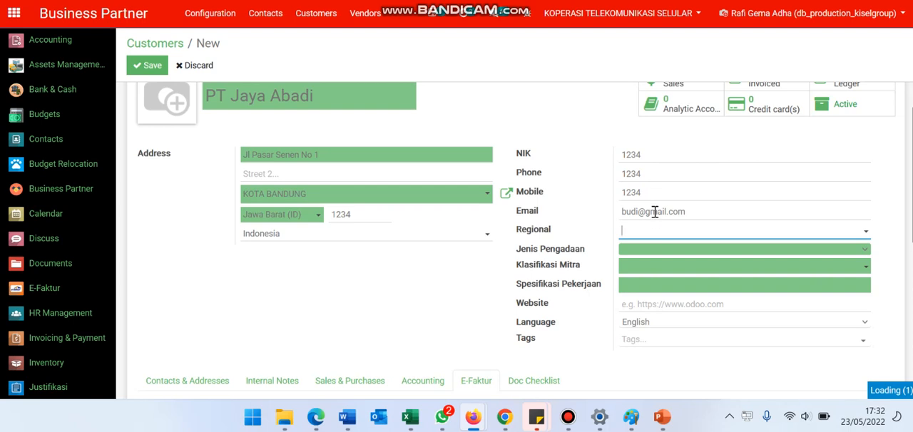
Assign the customer to the Kantor Pusat regional office.
{"action": "left_click", "coordinate": [660, 240]}
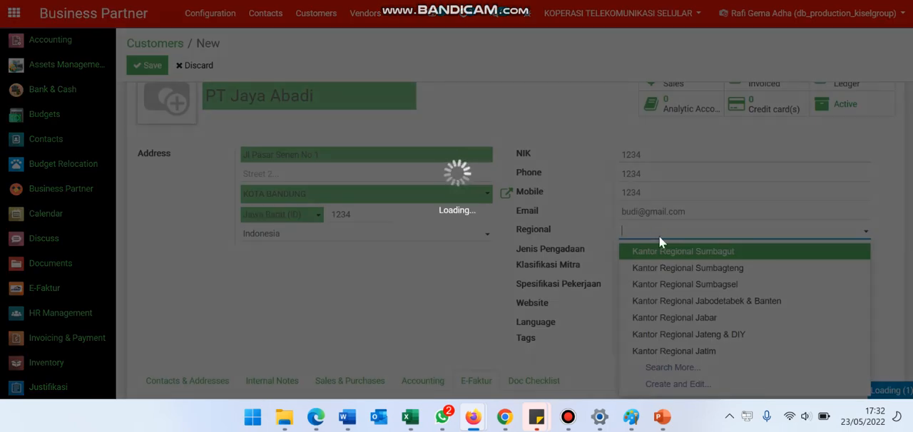
{"action": "type", "text": "pusa"}
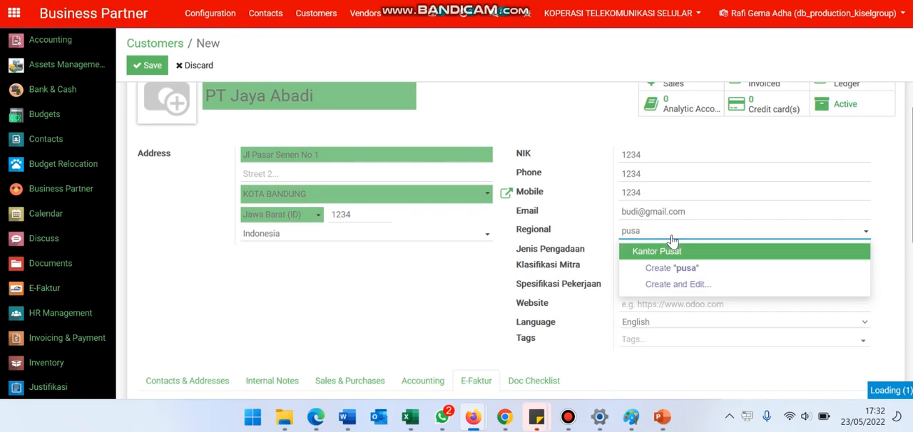
{"action": "left_click", "coordinate": [672, 241]}
{"action": "key", "text": "Tab"}
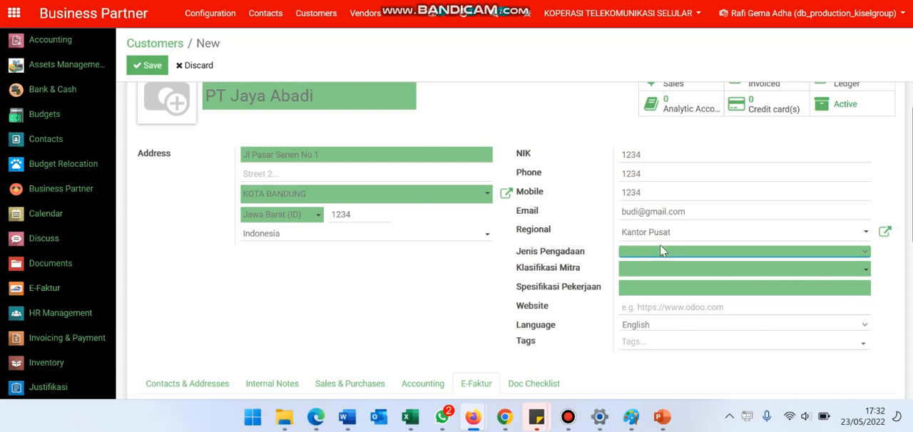
Set Jenis Pengadaan to Barang and view the Klasifikasi Mitra options offered for it.
{"action": "left_click", "coordinate": [656, 251]}
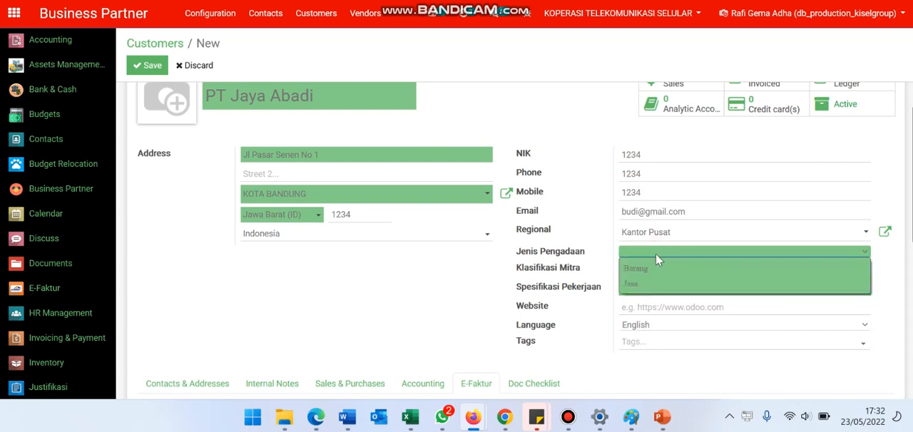
{"action": "left_click", "coordinate": [633, 271]}
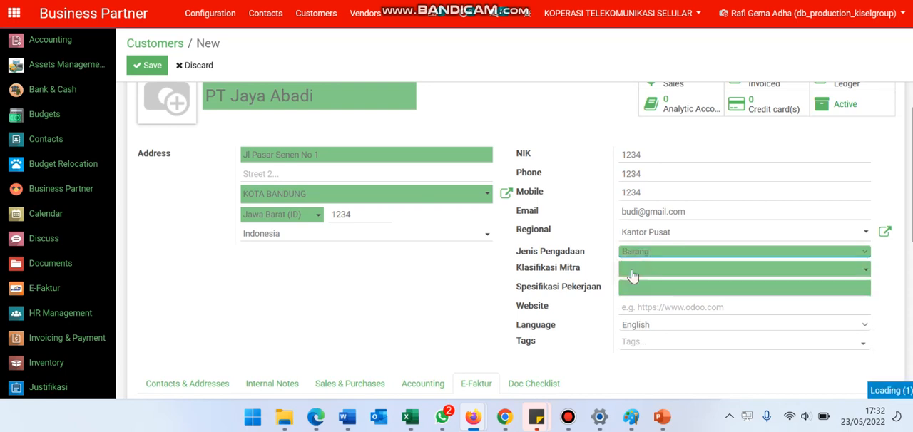
{"action": "left_click", "coordinate": [646, 274]}
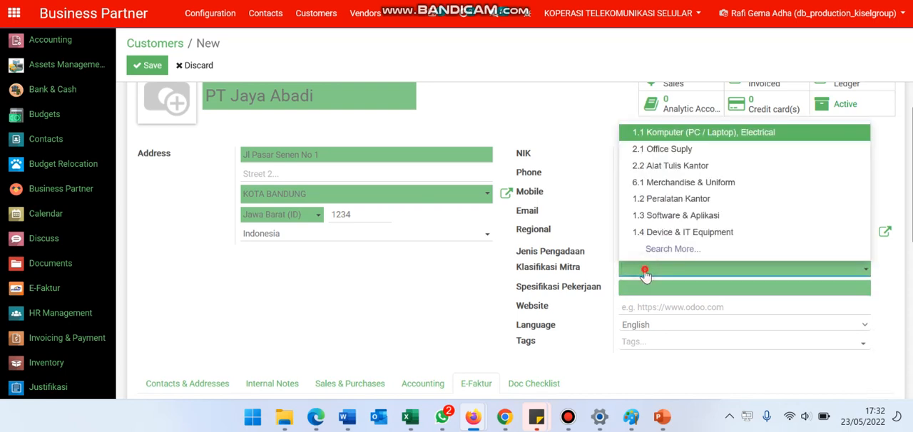
{"action": "left_click", "coordinate": [645, 275]}
Set Jenis Pengadaan to Jasa and Klasifikasi Mitra to 2.1 Konsultan.
{"action": "left_click", "coordinate": [652, 251]}
{"action": "left_click", "coordinate": [657, 284]}
{"action": "left_click", "coordinate": [656, 272]}
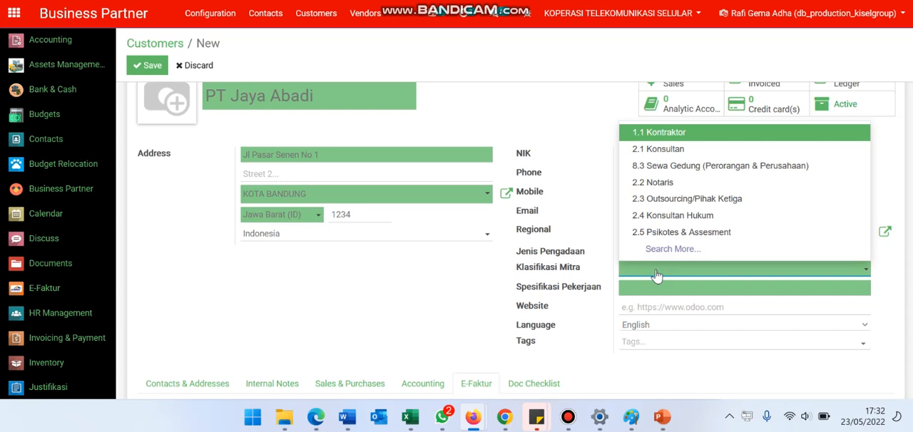
{"action": "left_click", "coordinate": [578, 224]}
{"action": "left_click", "coordinate": [642, 271]}
{"action": "left_click", "coordinate": [673, 147]}
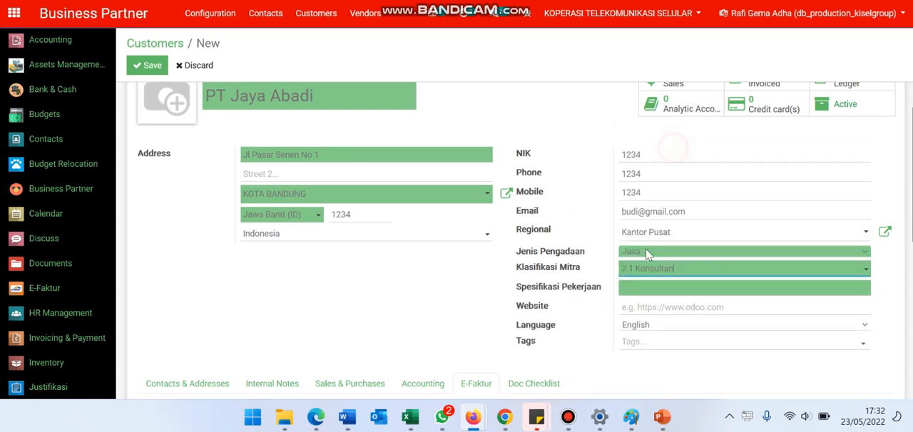
Enter Konsultan Sistem ERP as the Spesifikasi Pekerjaan.
{"action": "left_click", "coordinate": [658, 289]}
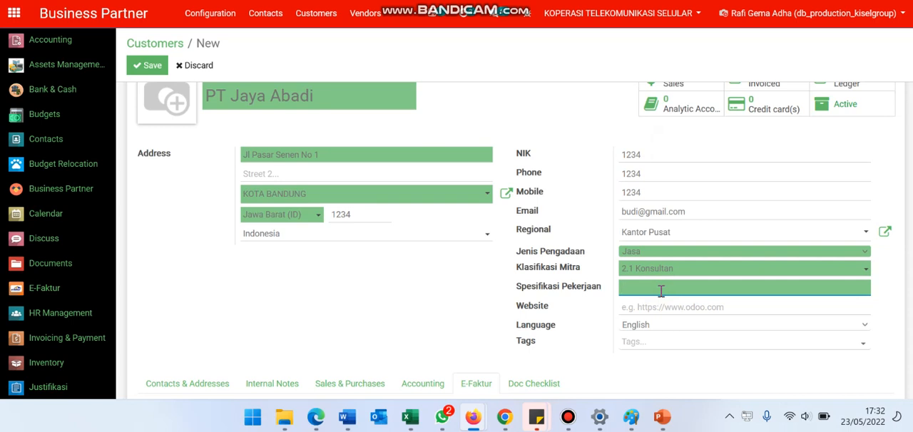
{"action": "type", "text": "Konsultan Sistem ERP"}
Look through the customer's contacts, internal notes, sales and purchases, accounting, E-Faktur and document checklist sections.
{"action": "scroll", "coordinate": [645, 285], "scroll_direction": "down", "scroll_amount": 1}
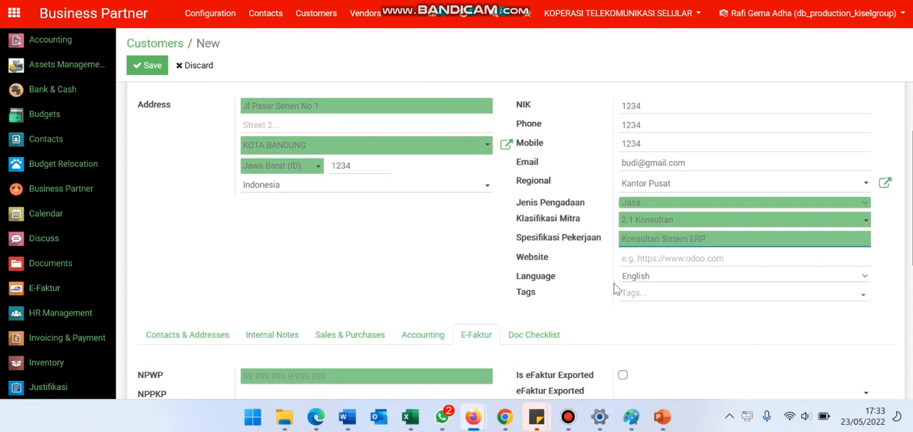
{"action": "scroll", "coordinate": [383, 291], "scroll_direction": "down", "scroll_amount": 1}
{"action": "scroll", "coordinate": [300, 264], "scroll_direction": "up", "scroll_amount": 3}
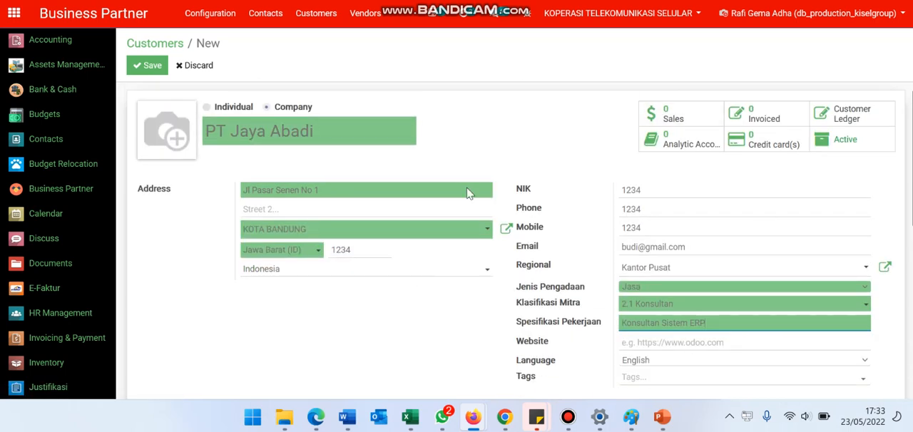
{"action": "scroll", "coordinate": [579, 204], "scroll_direction": "down", "scroll_amount": 3}
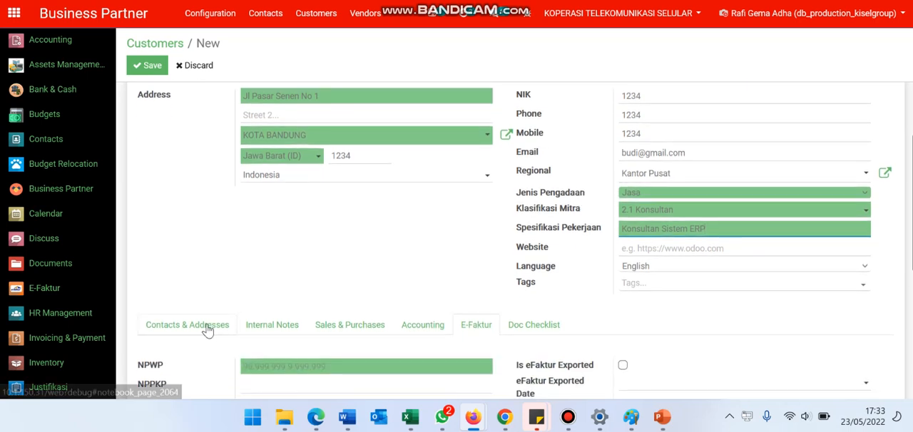
{"action": "left_click", "coordinate": [207, 329]}
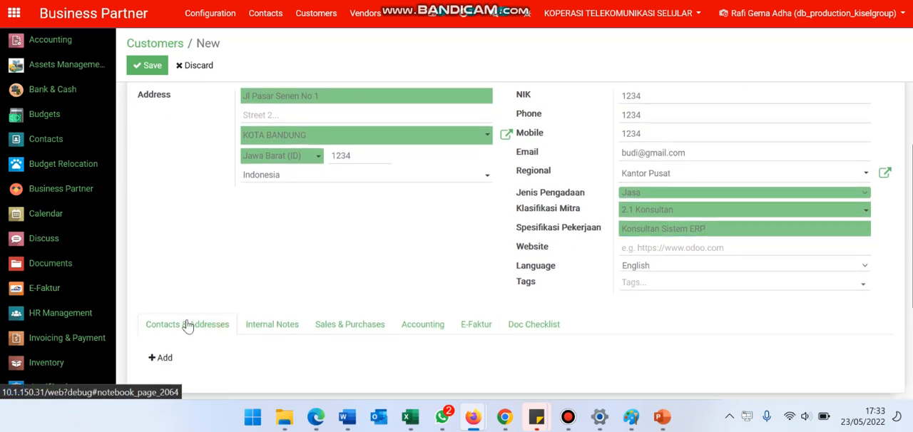
{"action": "left_click", "coordinate": [268, 333]}
{"action": "left_click", "coordinate": [336, 332]}
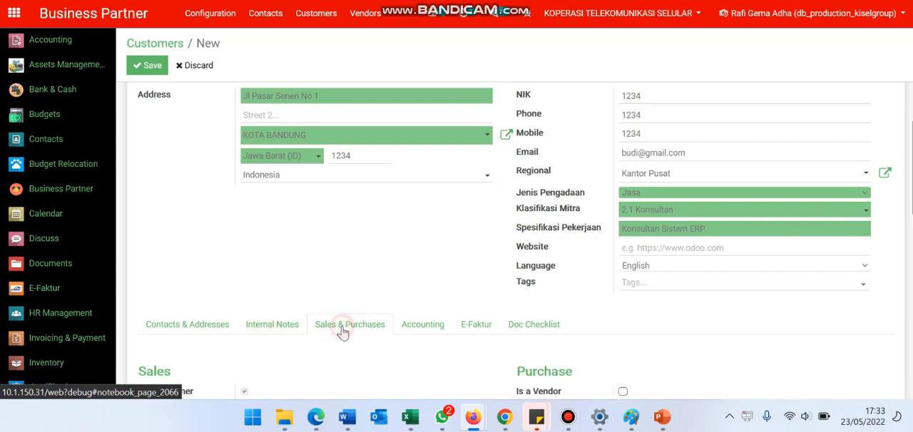
{"action": "left_click", "coordinate": [405, 332]}
{"action": "left_click", "coordinate": [465, 332]}
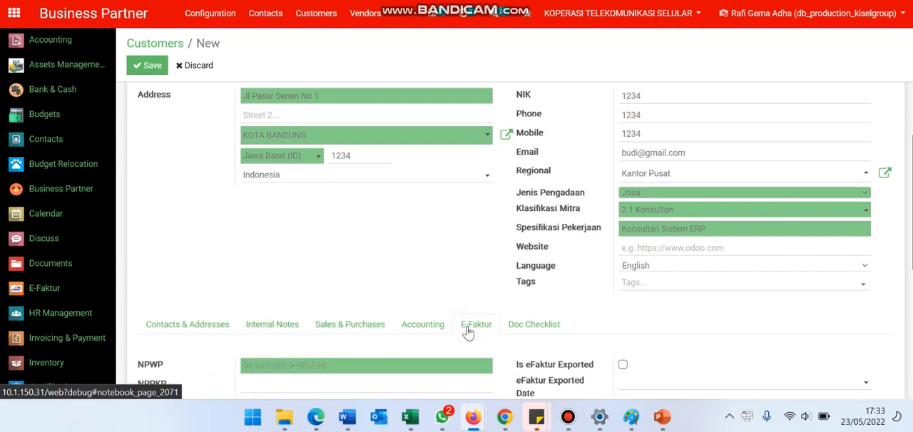
{"action": "left_click", "coordinate": [525, 335]}
Start a new entry under Contacts & Addresses, review the invoice, shipping and other address types, and keep the Contact type.
{"action": "left_click", "coordinate": [178, 327]}
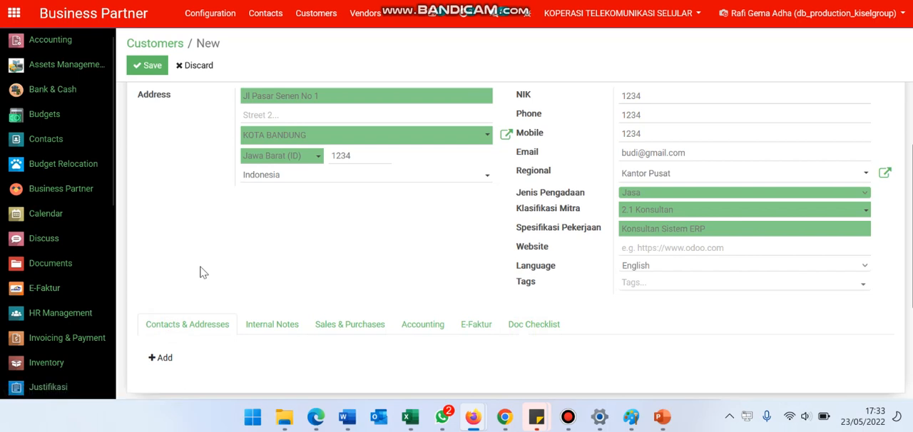
{"action": "scroll", "coordinate": [200, 271], "scroll_direction": "down", "scroll_amount": 1}
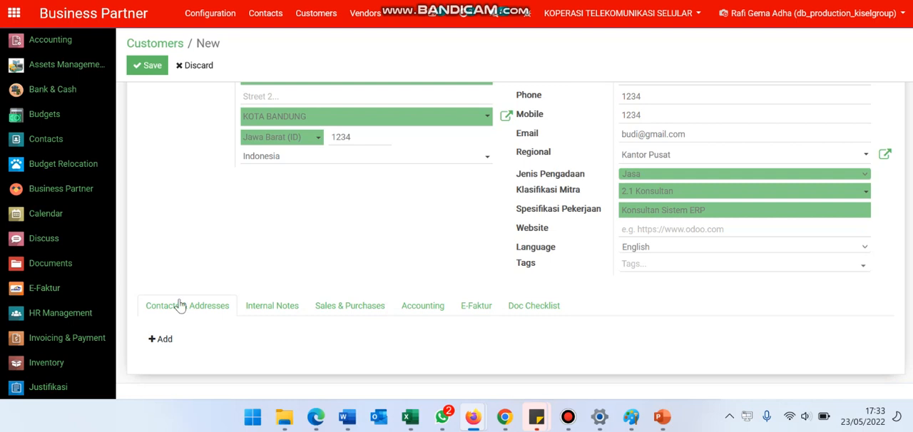
{"action": "left_click", "coordinate": [163, 341]}
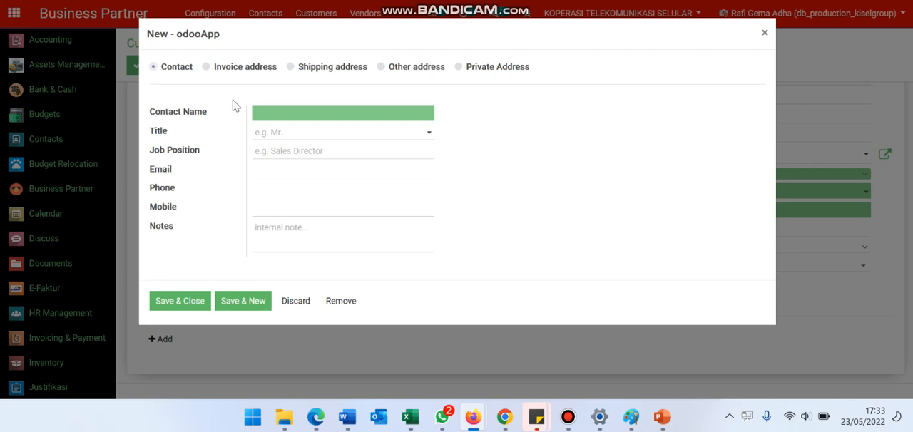
{"action": "left_click", "coordinate": [230, 68]}
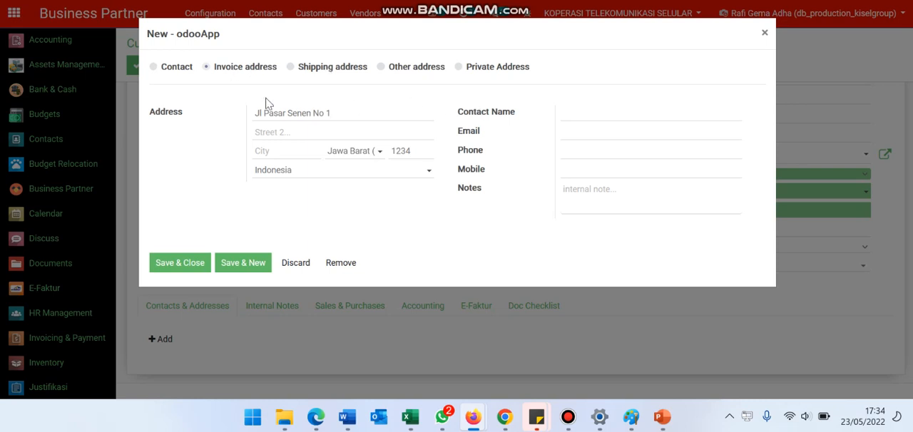
{"action": "left_click", "coordinate": [348, 69]}
{"action": "left_click", "coordinate": [430, 67]}
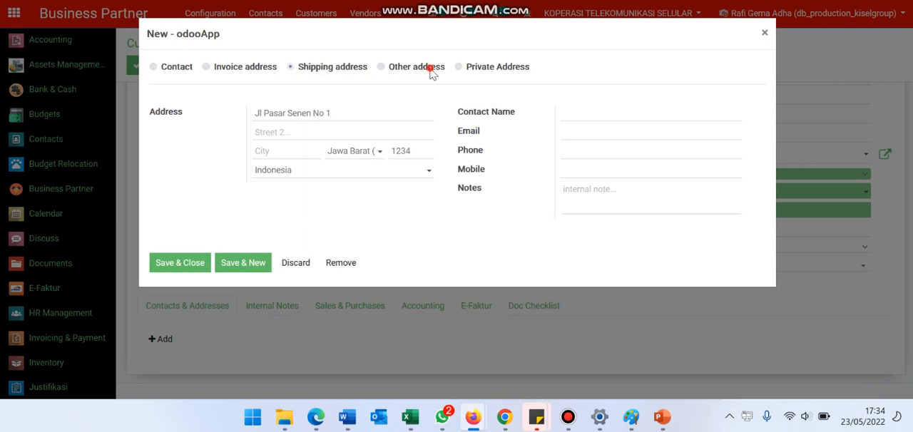
{"action": "left_click", "coordinate": [177, 71]}
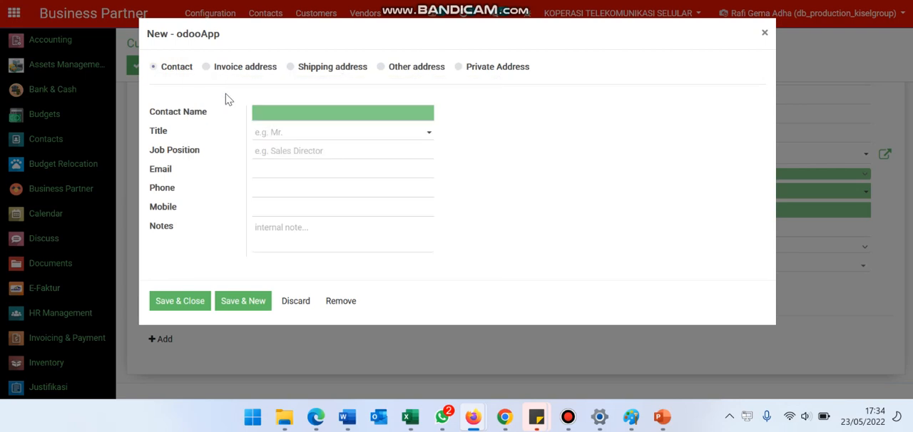
Enter the contact's name and set the title to Bapak.
{"action": "left_click", "coordinate": [262, 108]}
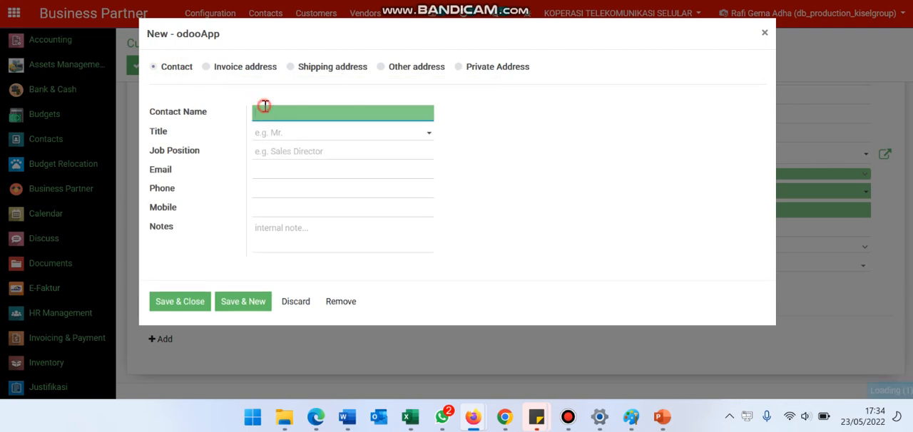
{"action": "type", "text": "Boo"}
{"action": "type", "text": "udi"}
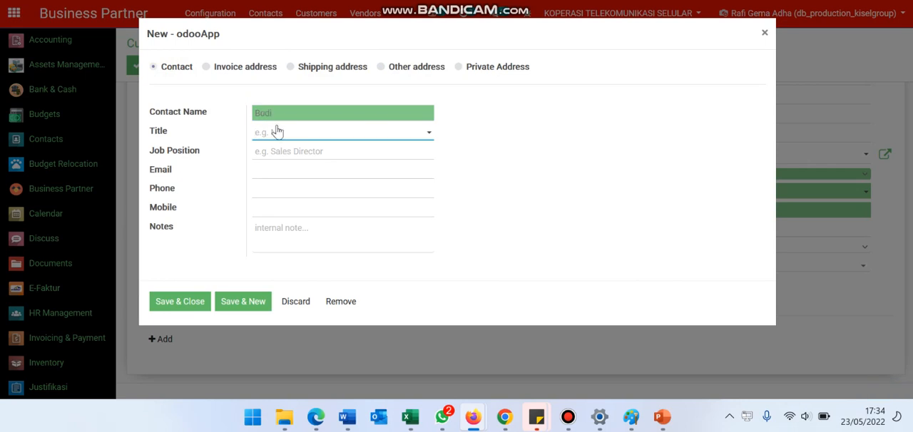
{"action": "left_click", "coordinate": [277, 133]}
{"action": "left_click", "coordinate": [306, 150]}
Set the contact's job position to Manager Procurement.
{"action": "left_click", "coordinate": [277, 153]}
{"action": "type", "text": "Manager"}
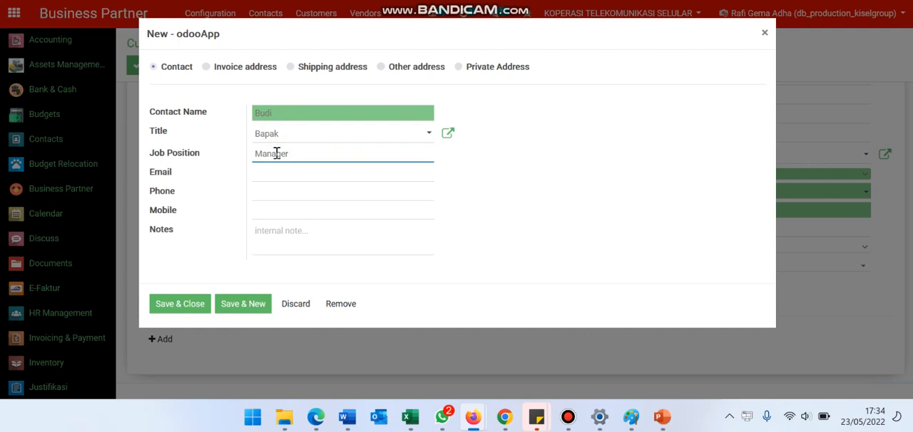
{"action": "type", "text": " PR"}
{"action": "key", "text": "BackSpace"}
{"action": "type", "text": "rocurement"}
{"action": "key", "text": "Tab"}
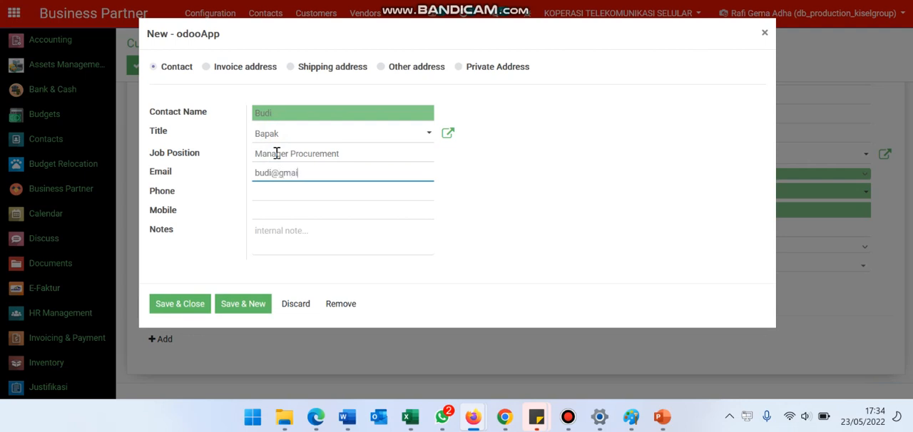
Fill in the contact's email address, phone number and mobile number.
{"action": "key", "text": "Tab"}
{"action": "type", "text": "1234"}
{"action": "key", "text": "Tab"}
{"action": "type", "text": "1234"}
{"action": "key", "text": "Tab"}
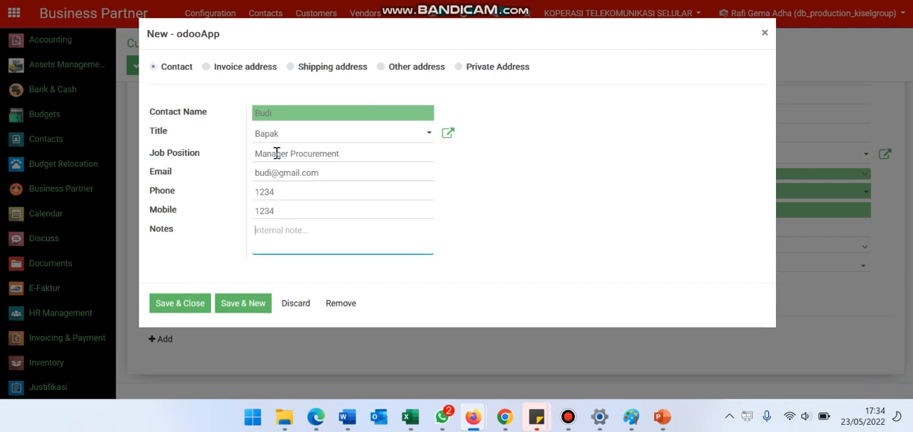
Add the internal note PIC Lapangan and save the contact to the customer record.
{"action": "type", "text": "PIC Lapangan"}
{"action": "left_click", "coordinate": [187, 302]}
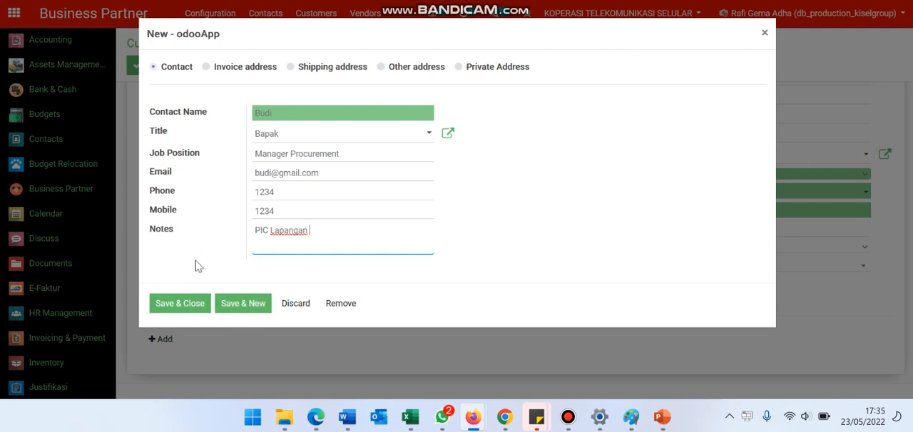
{"action": "left_click", "coordinate": [190, 312]}
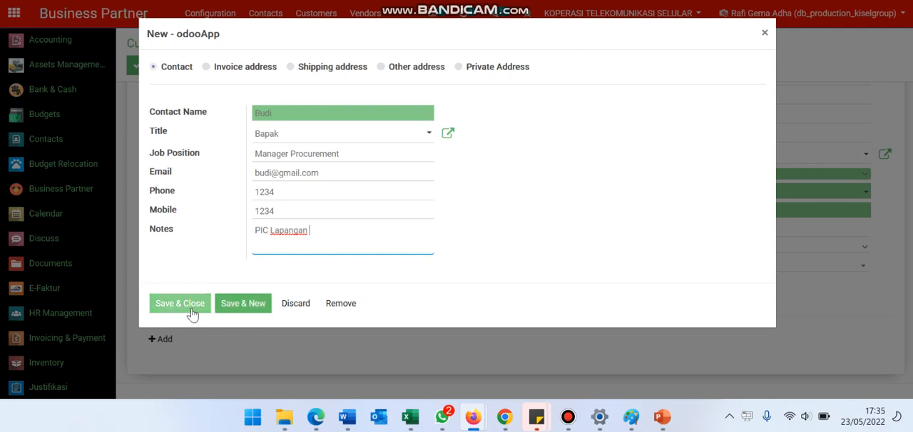
{"action": "scroll", "coordinate": [200, 314], "scroll_direction": "down", "scroll_amount": 3}
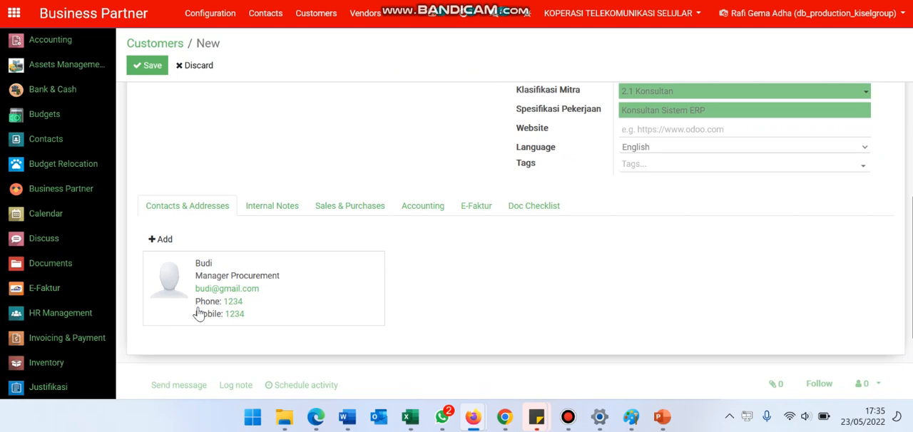